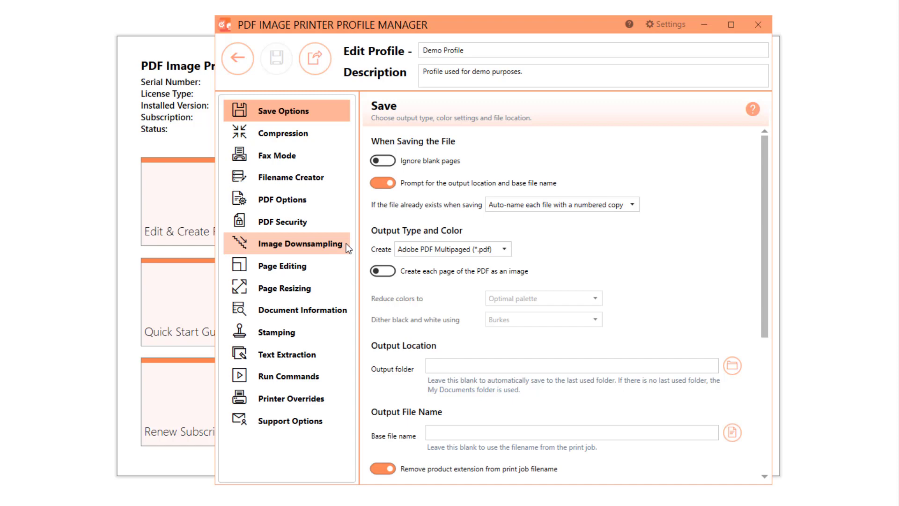
# Try image output, revert to vector PDF, then review compression and downsampling settings
pyautogui.click(383, 271)
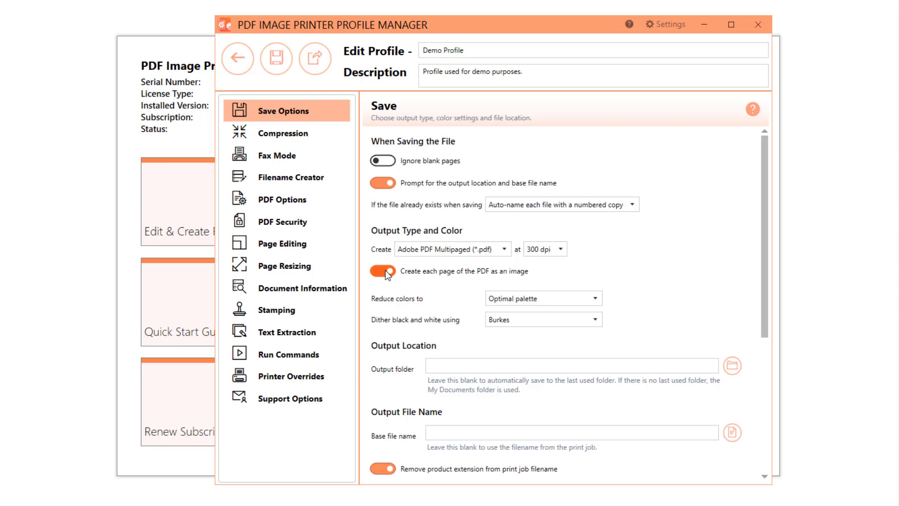
pyautogui.click(387, 272)
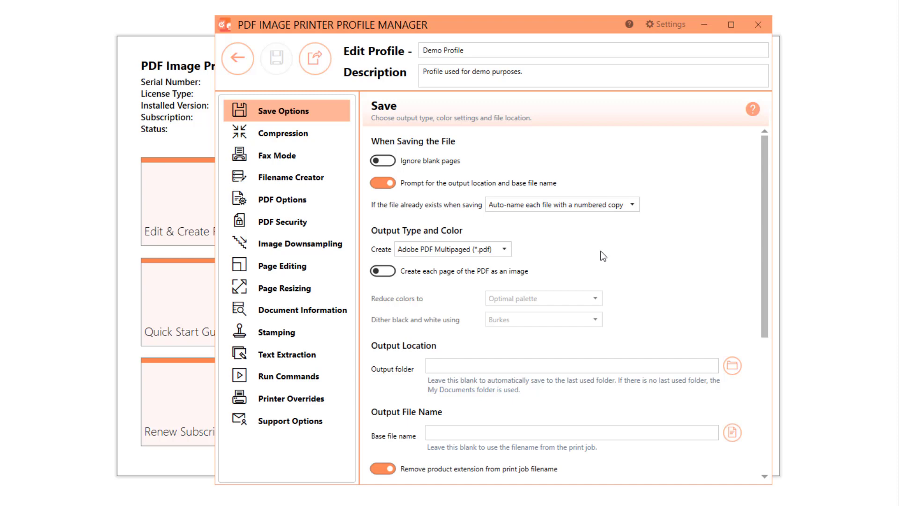
pyautogui.click(343, 134)
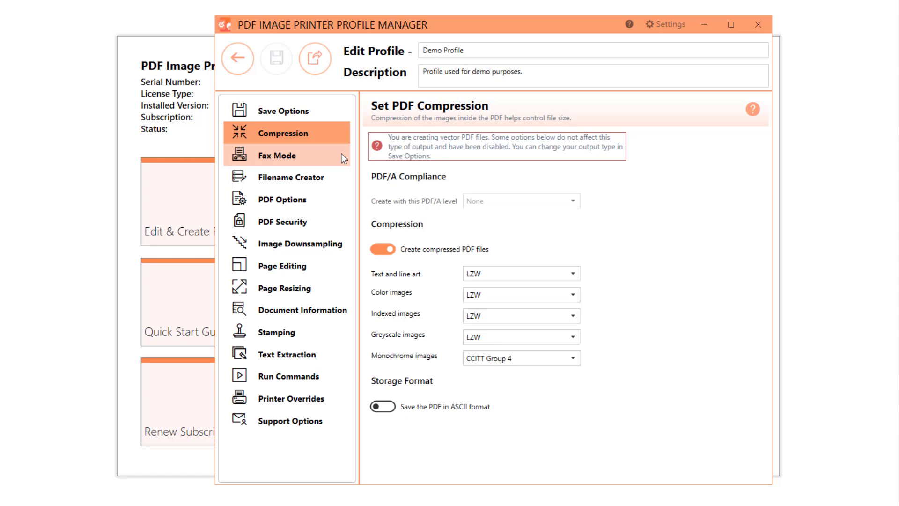
pyautogui.click(347, 242)
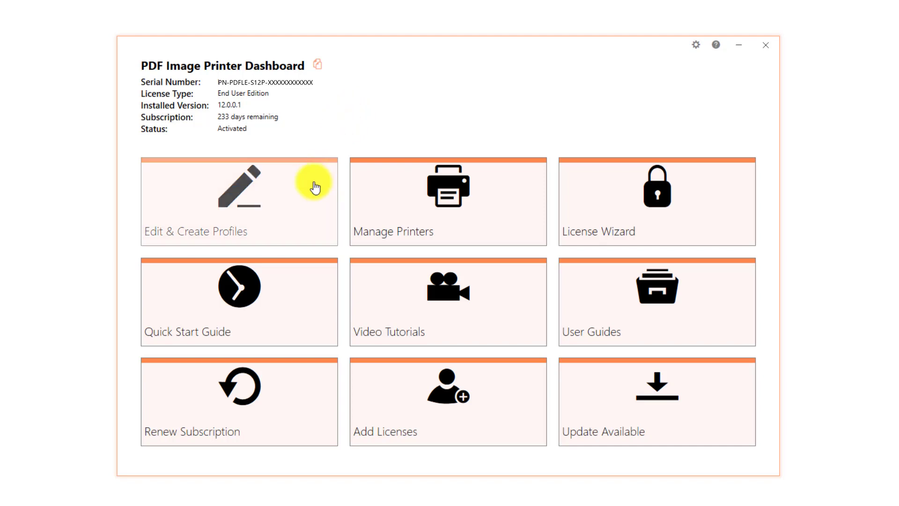
# Start a new profile, rename NewProfile-1 to 'Demo Profile', and begin its description
pyautogui.click(311, 202)
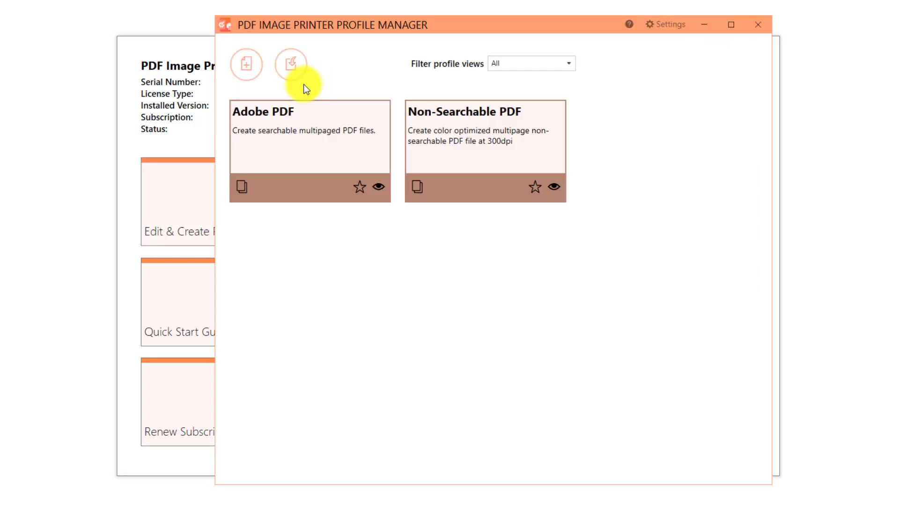
pyautogui.click(247, 67)
pyautogui.doubleClick(438, 51)
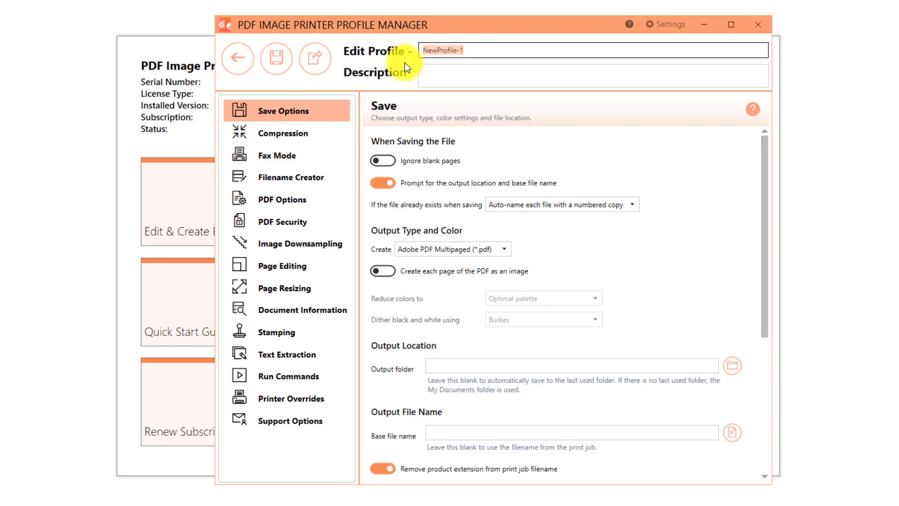
pyautogui.write('Demo Profile')
pyautogui.click(484, 73)
pyautogui.write('Profile used fo')
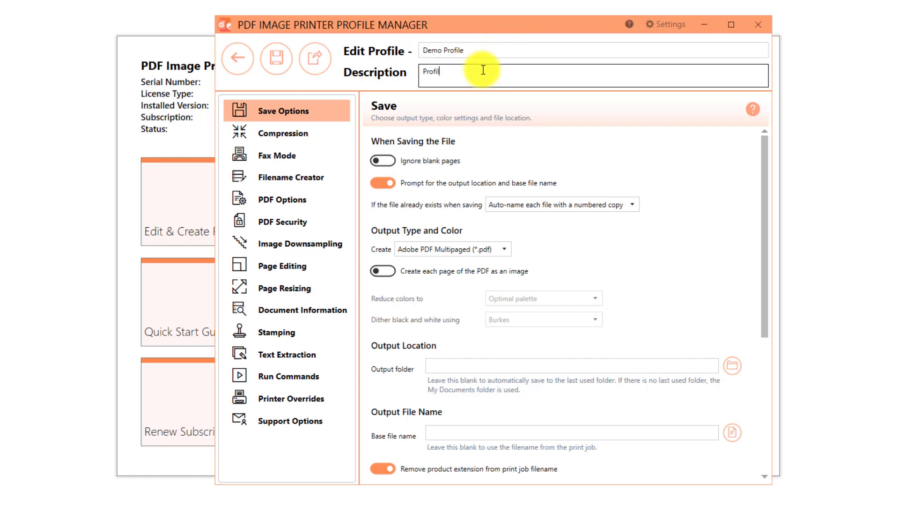
pyautogui.write('r demo pur')
pyautogui.write('poses.')
# Commit the description 'Profile used for demo purposes.'
pyautogui.click(548, 110)
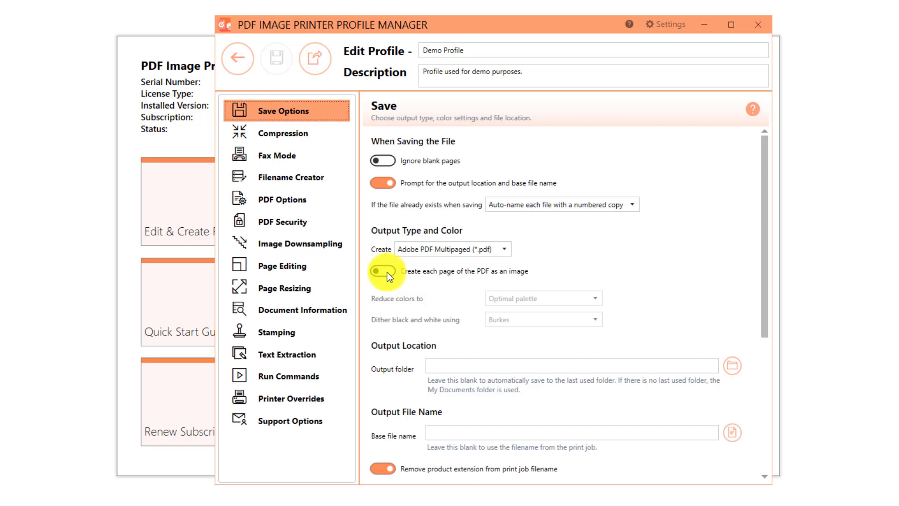
# Show Demo Profile's compression settings, keeping compressed PDF output on and color images at LZW
pyautogui.click(337, 137)
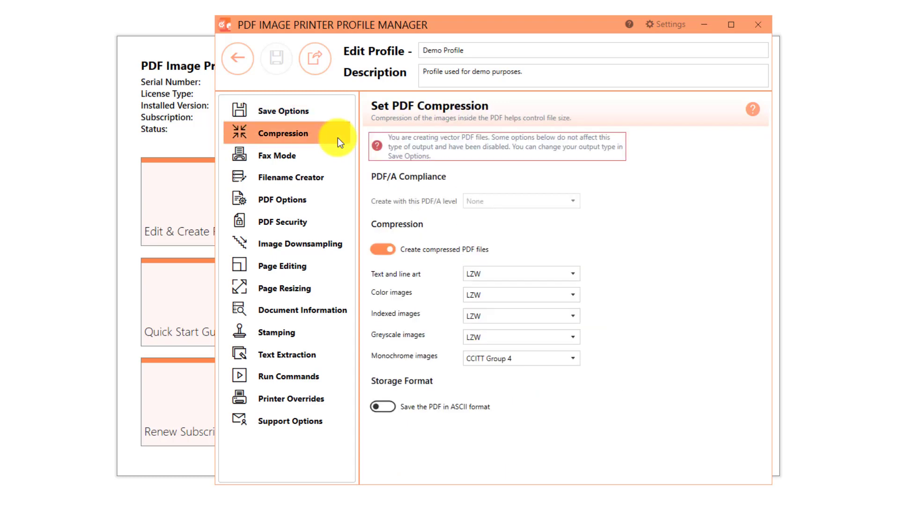
pyautogui.click(385, 249)
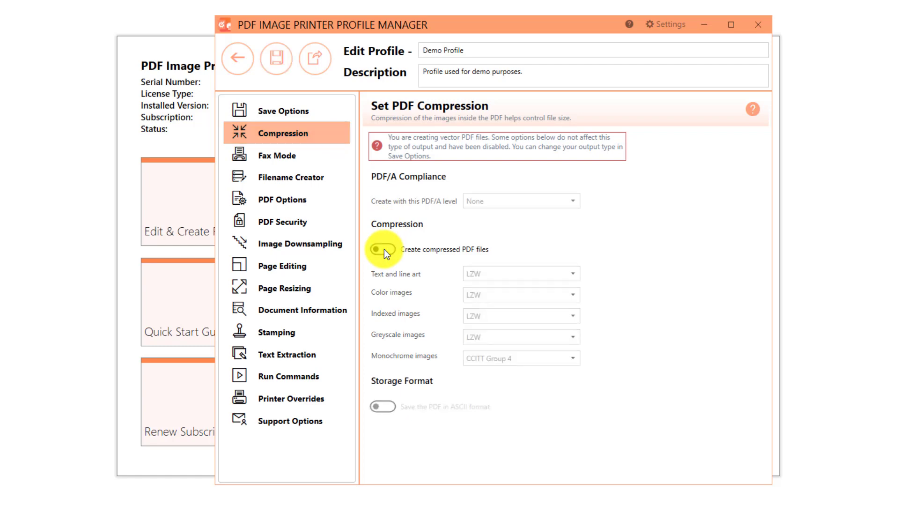
pyautogui.click(385, 250)
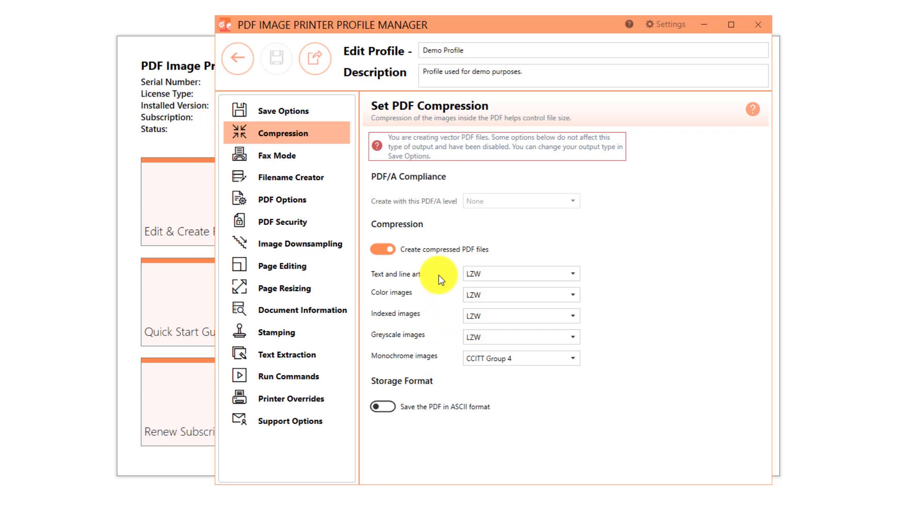
pyautogui.click(483, 294)
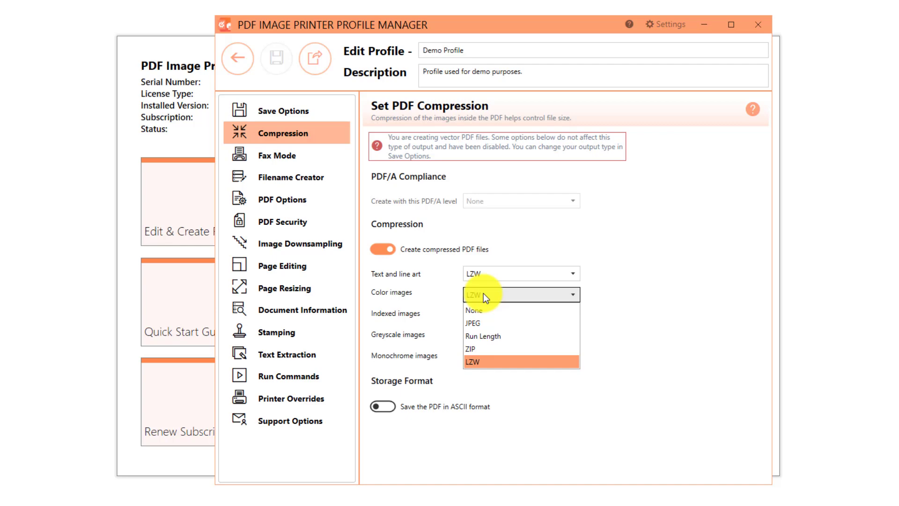
pyautogui.click(483, 293)
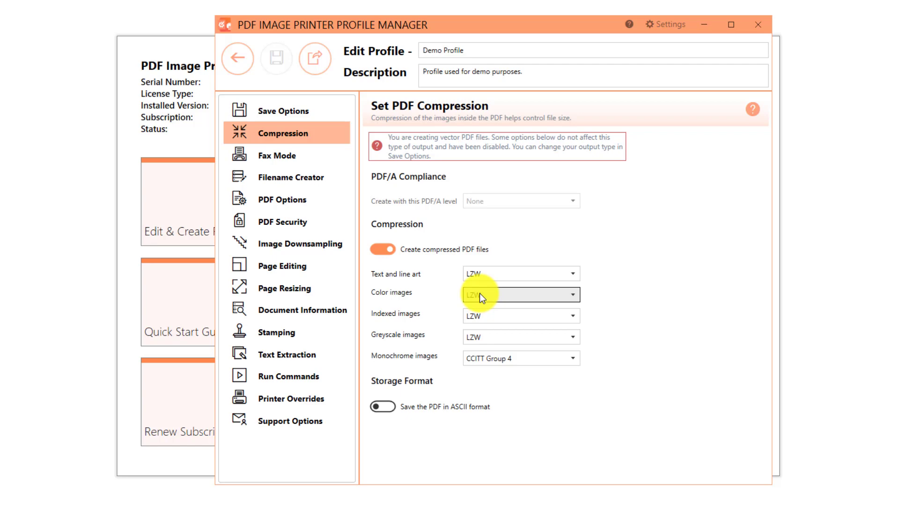
# Turn on 'Reduce color images to' with 150 DPI under Image Downsampling
pyautogui.click(349, 245)
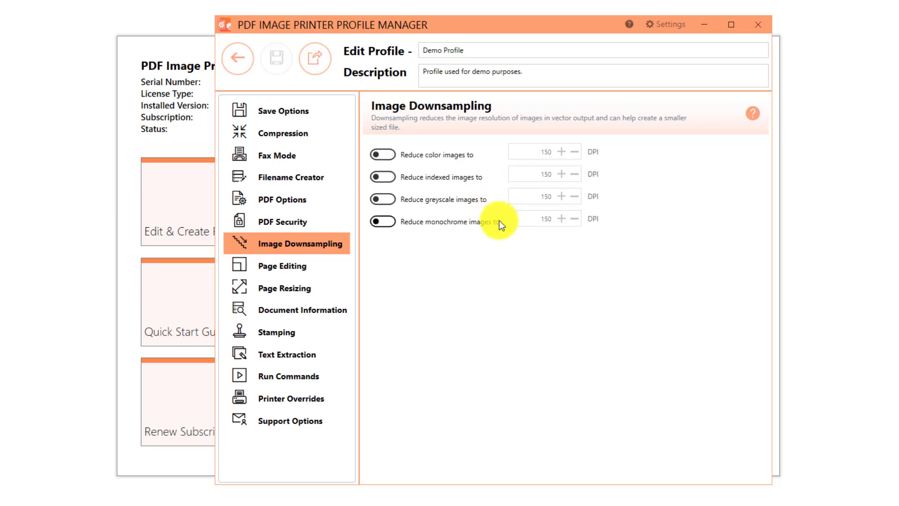
pyautogui.click(385, 154)
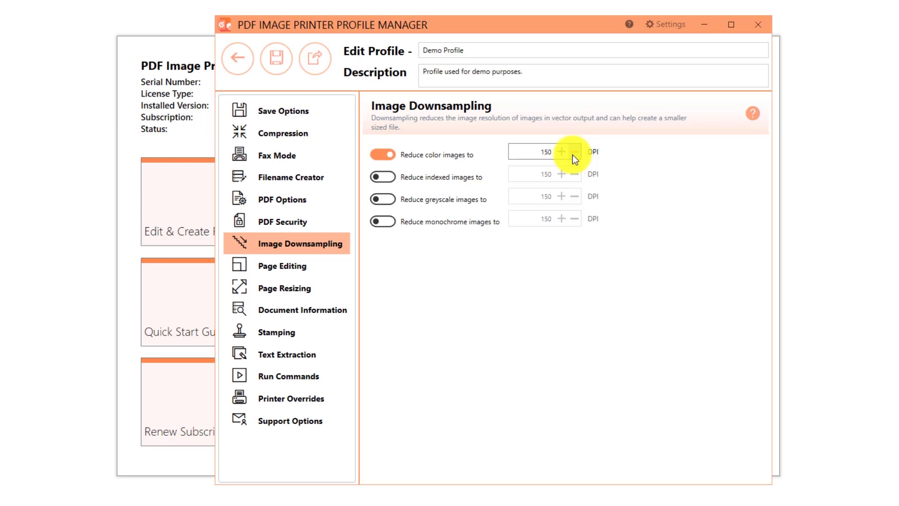
pyautogui.click(552, 153)
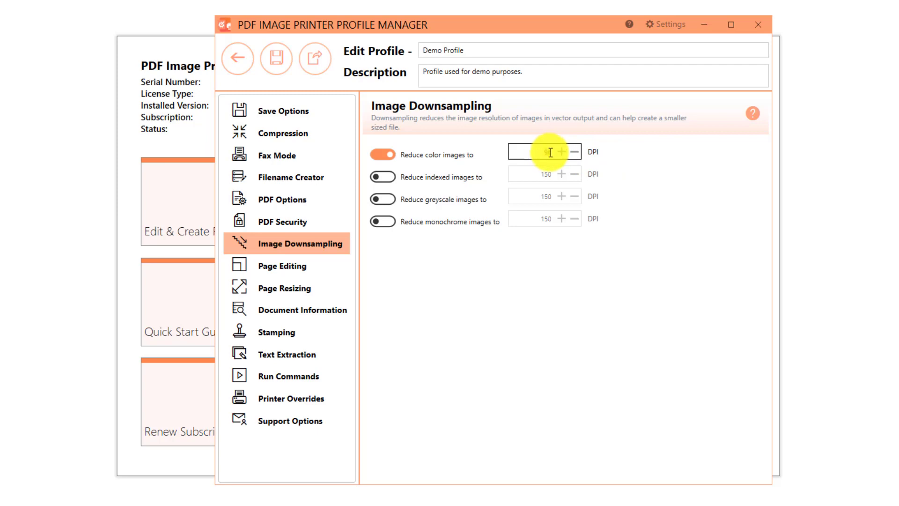
pyautogui.click(633, 163)
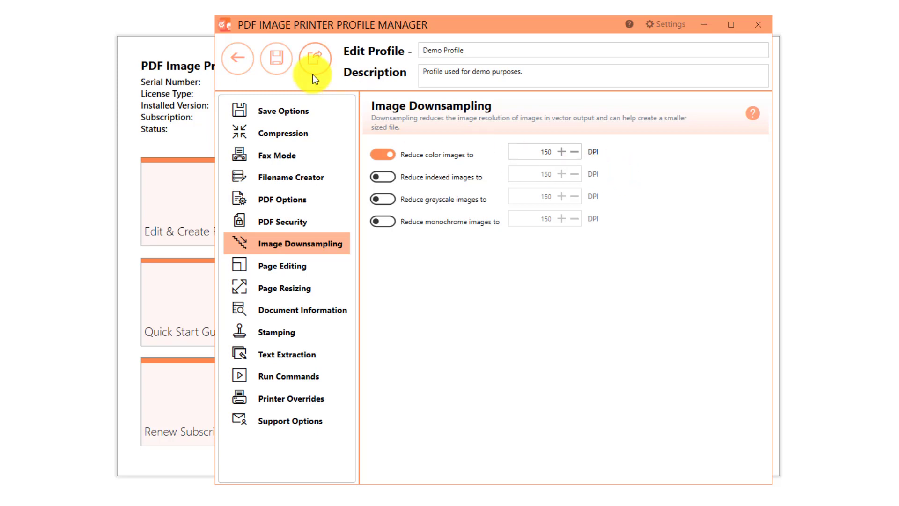
# Save Demo Profile, return to the profile list, and close the Profile Manager
pyautogui.click(277, 59)
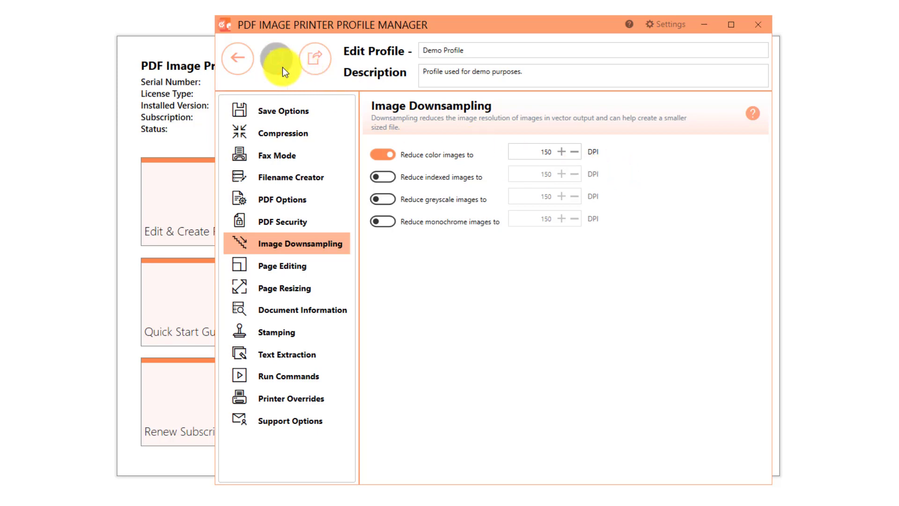
pyautogui.click(237, 59)
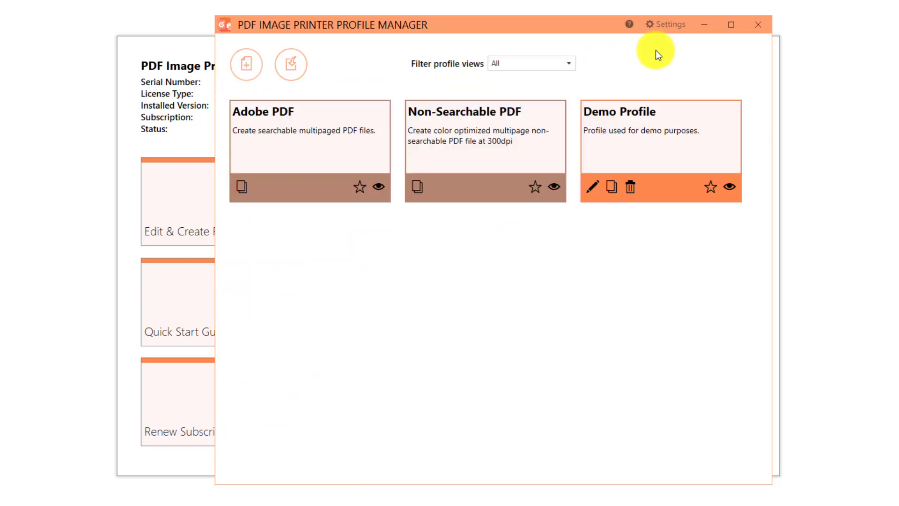
pyautogui.click(757, 30)
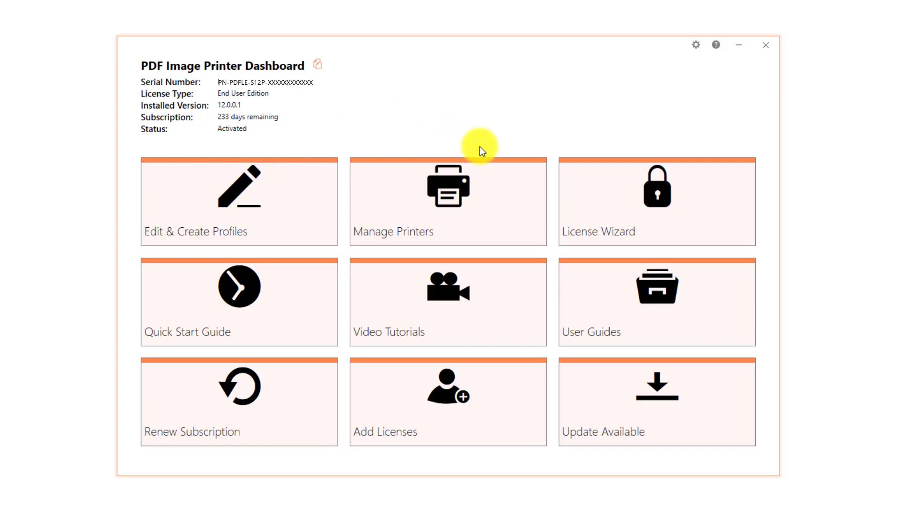
# Assign Demo Profile to the PDF Image Printer 12 printer in Manage Printers and save
pyautogui.click(492, 184)
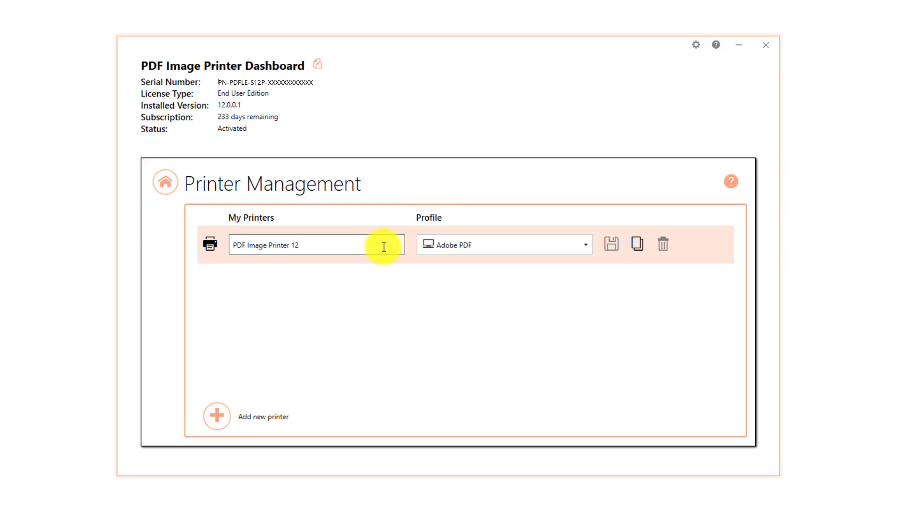
pyautogui.click(589, 246)
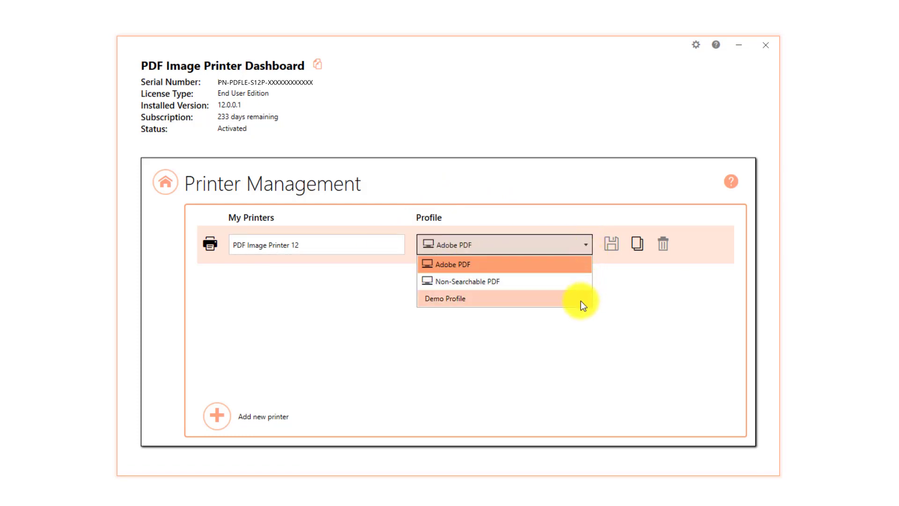
pyautogui.click(580, 301)
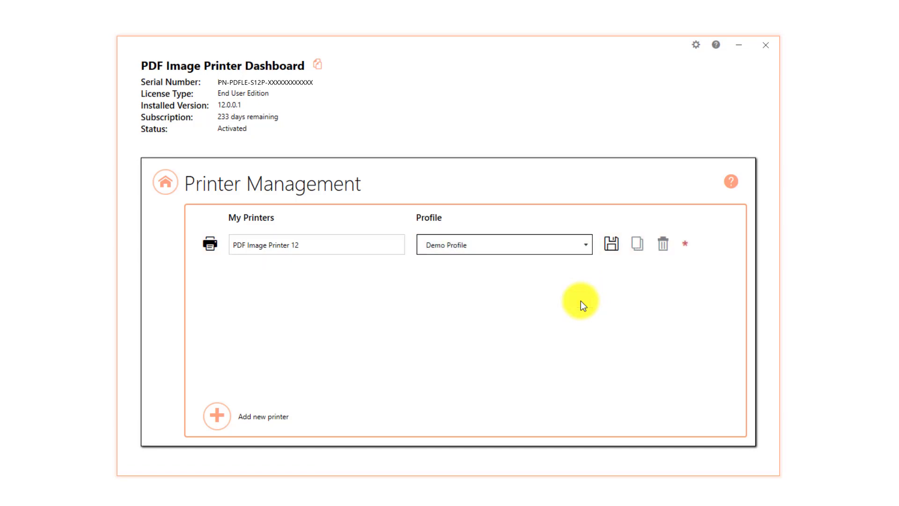
pyautogui.click(612, 245)
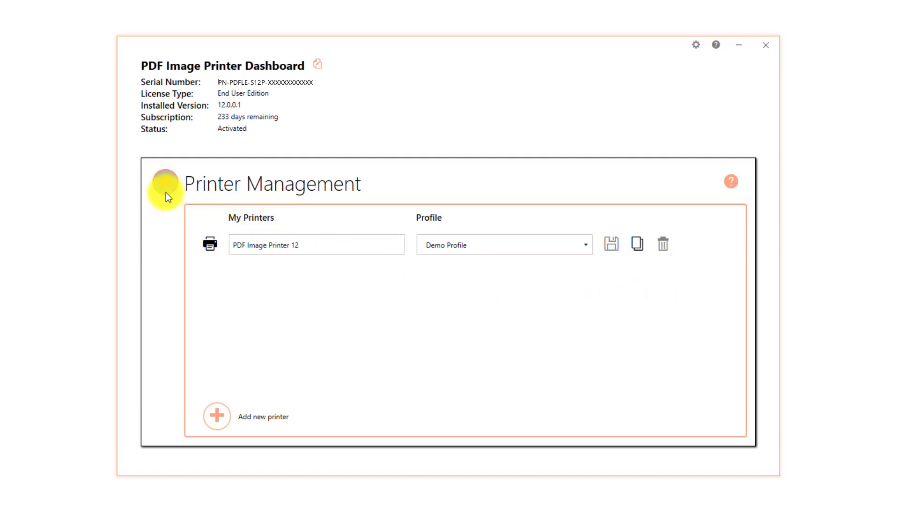
# Leave Printer Management for the dashboard home
pyautogui.click(165, 192)
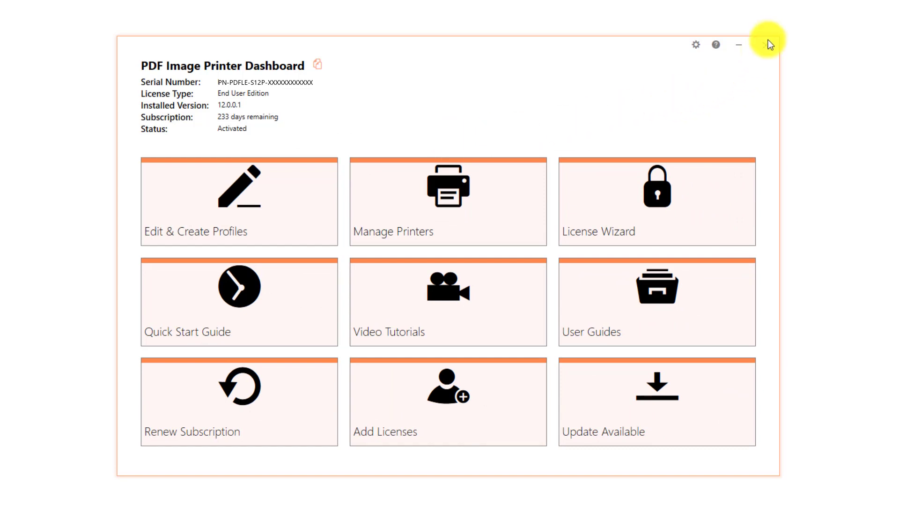